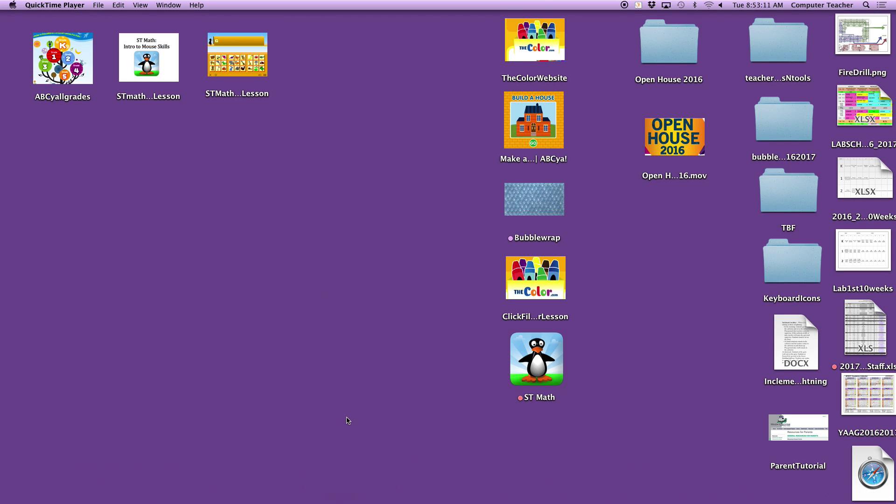
Launch Google Chrome from the Dock into a new tab window
mouse_move(348, 497)
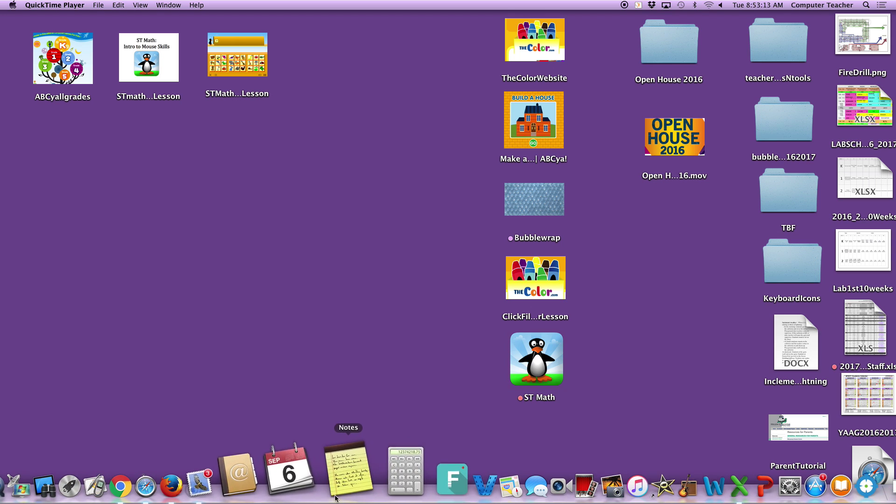
left_click(187, 475)
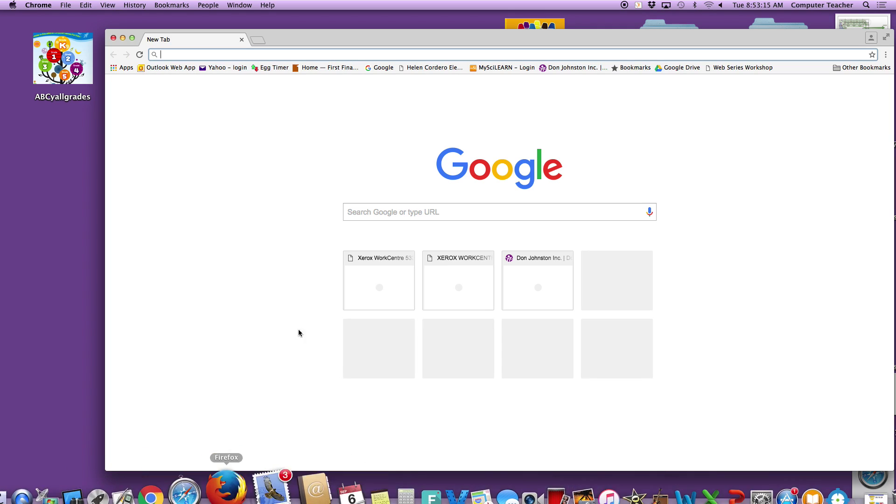
Load the Helen Cordero site, go to Resources for Teachers, and open the ST MATH link
left_click(422, 69)
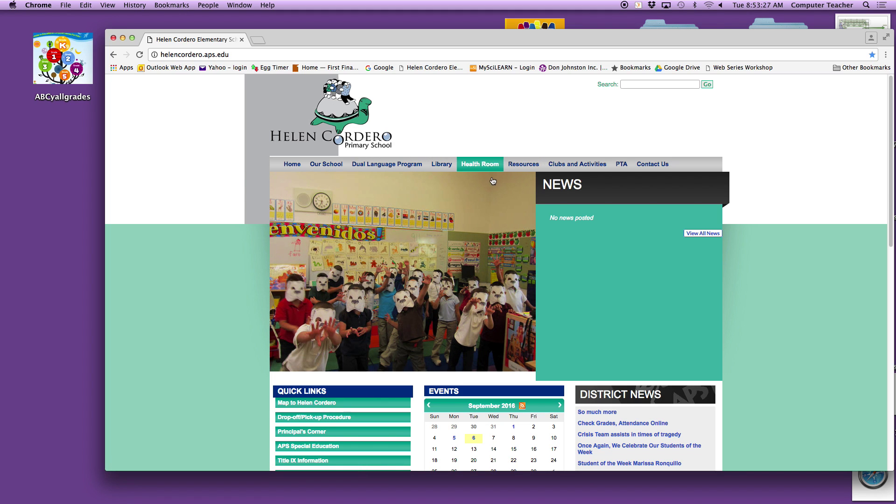
left_click(508, 169)
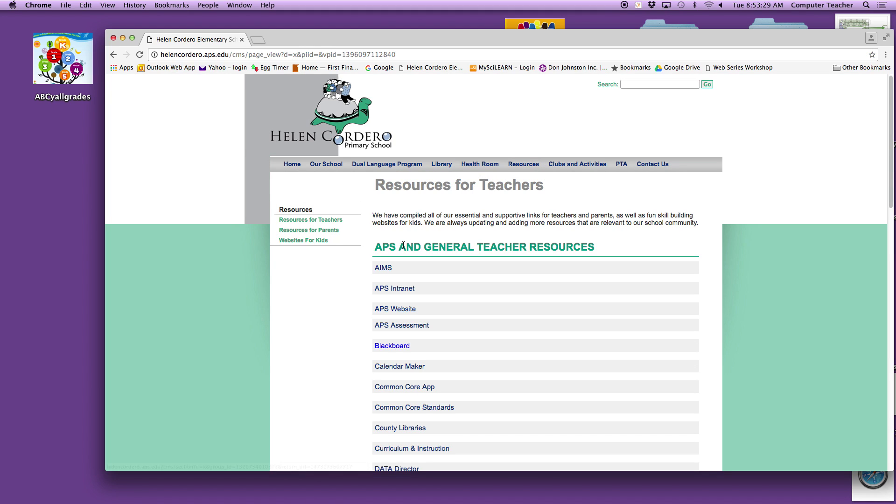
scroll(408, 245, "down", 10)
scroll(405, 248, "down", 8)
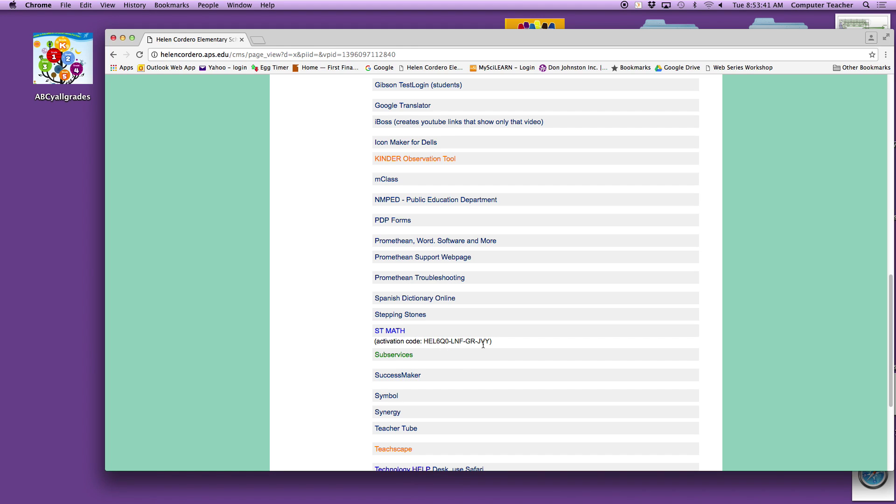
left_click(392, 331)
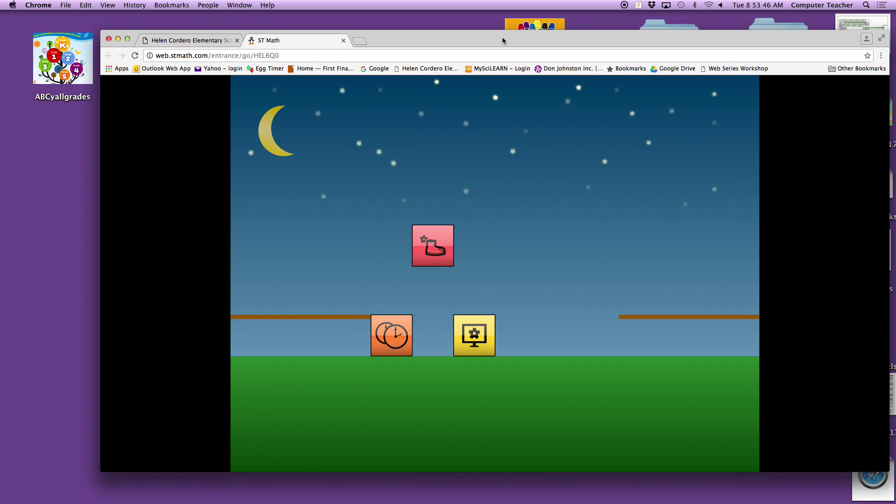
Nudge the browser window left and bring up ST Math's Teacher Login dialog
left_click_drag(503, 42, 460, 42)
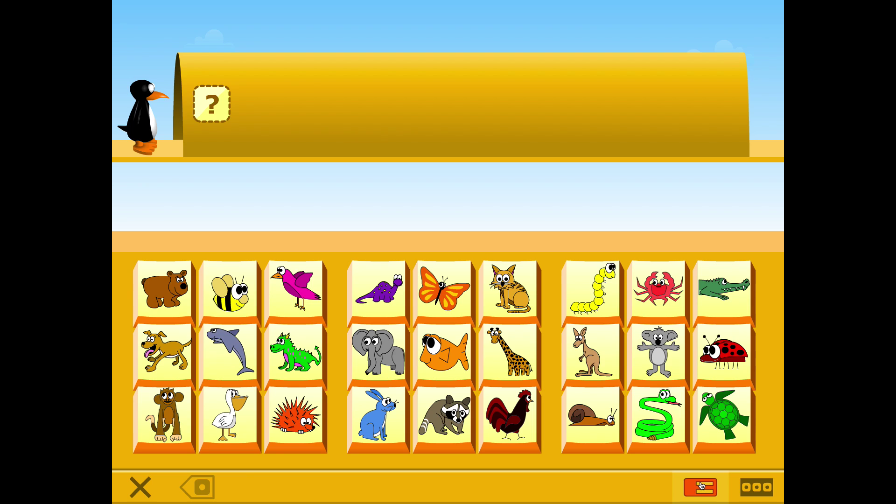
left_click(756, 487)
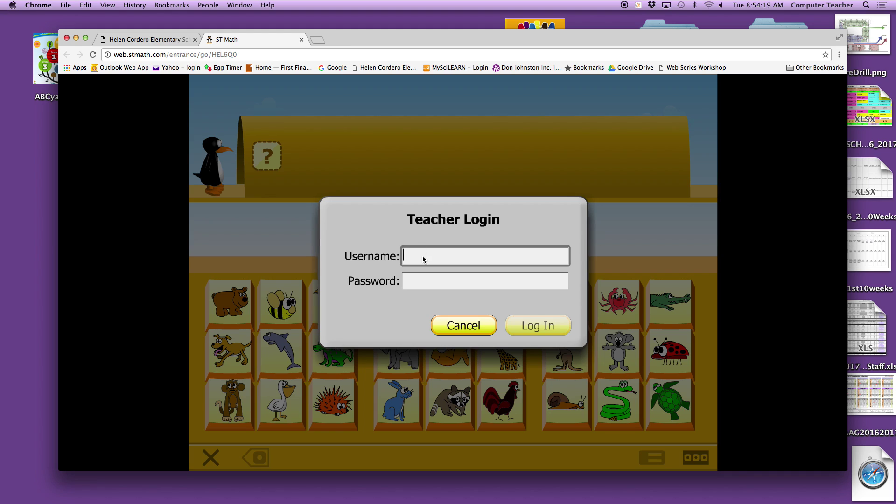
Log in with the teacher username and password to reach the JiJi Console dashboard
key("Tab")
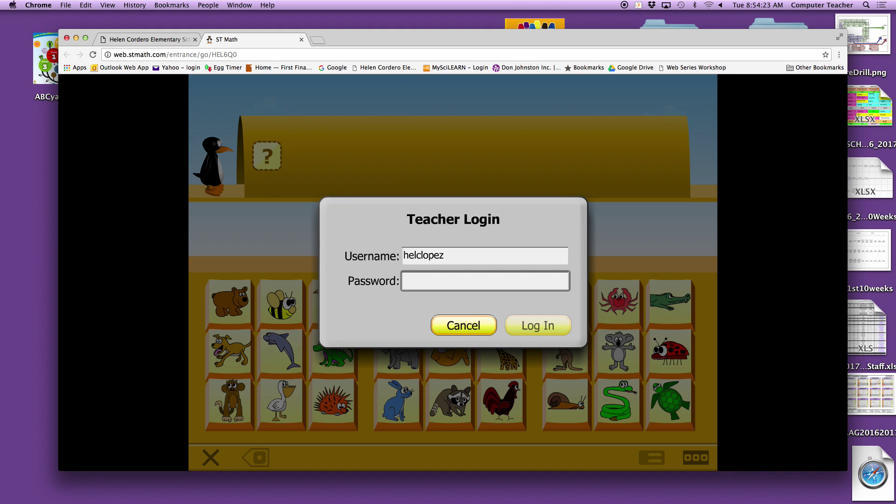
type("*")
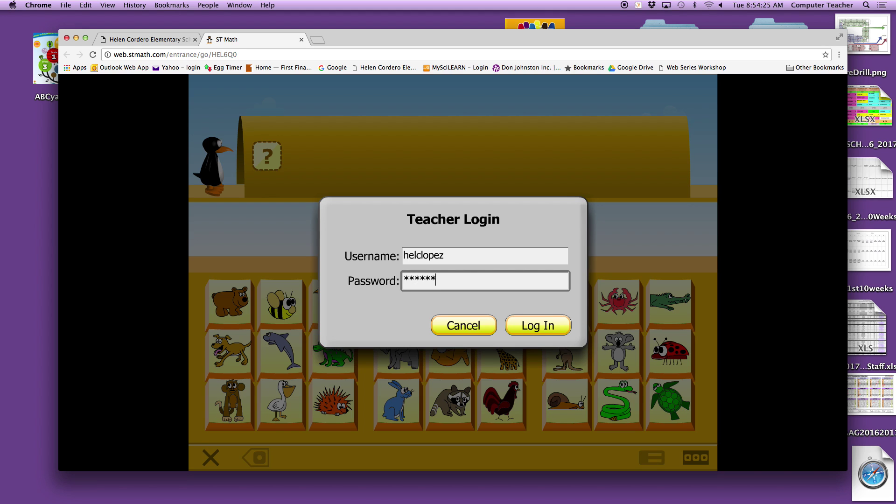
key("Return")
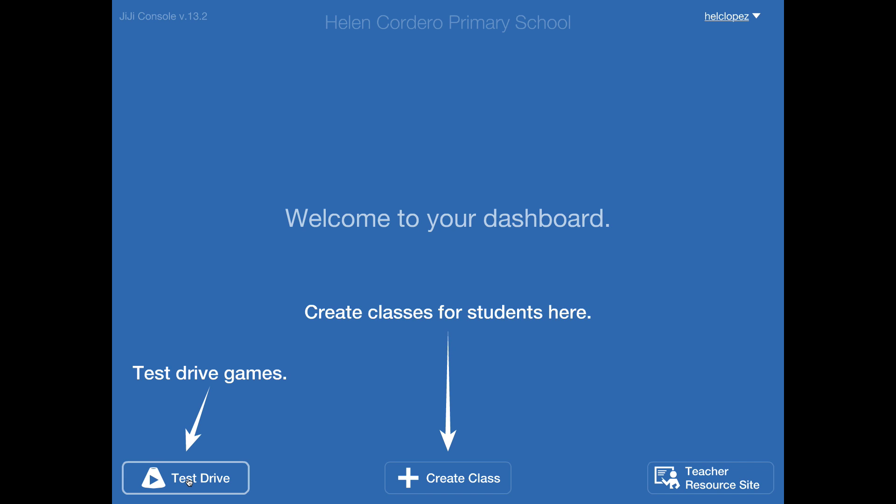
Open Test Drive and browse the Transitional Kinder objectives
left_click(189, 480)
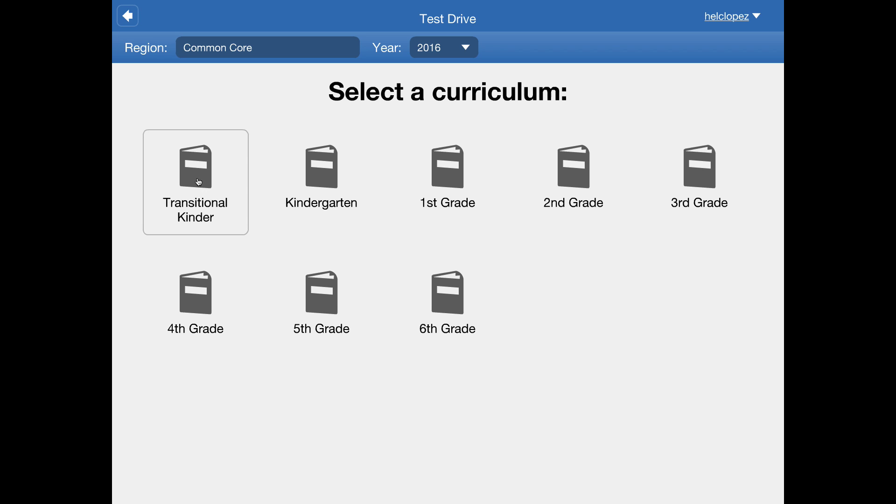
left_click(198, 182)
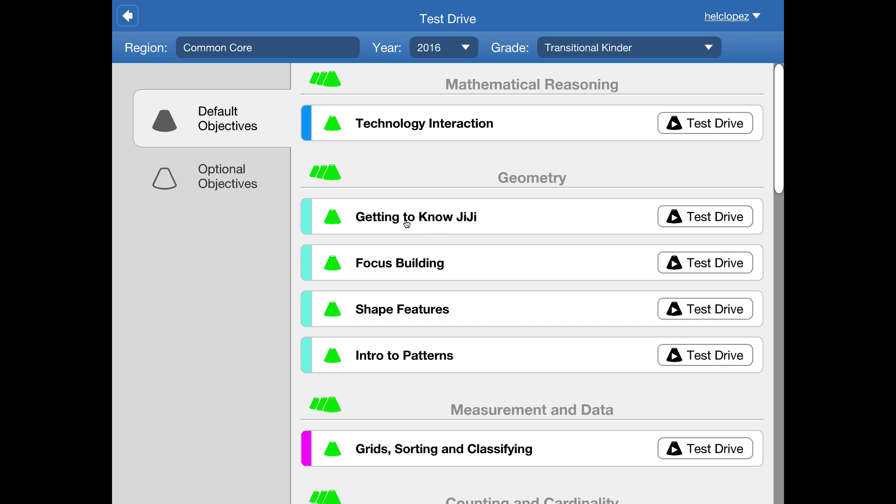
scroll(419, 278, "down", 15)
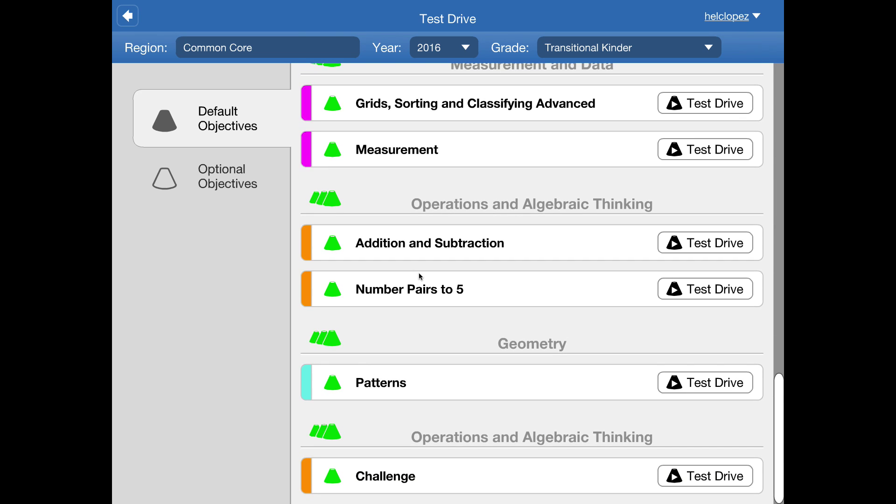
scroll(418, 272, "up", 9)
scroll(418, 272, "up", 10)
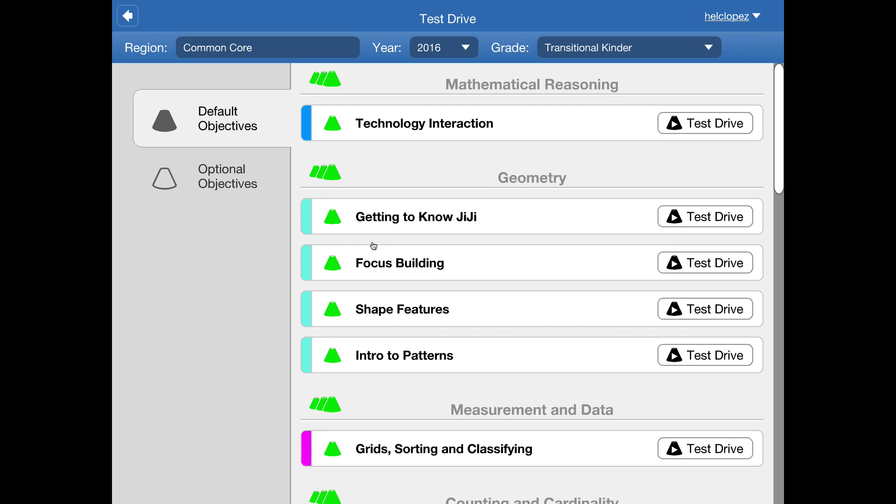
Return to the teacher dashboard and exit full screen into the regular Chrome window
left_click(126, 17)
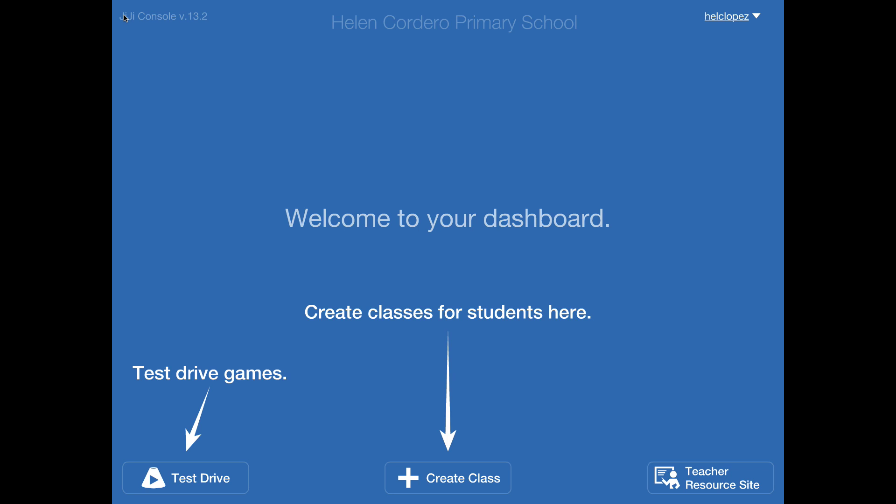
left_click(228, 475)
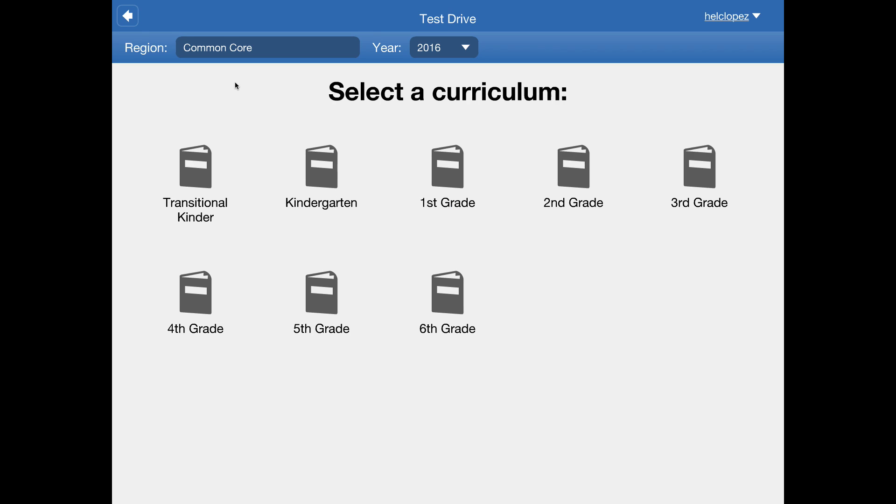
left_click(128, 17)
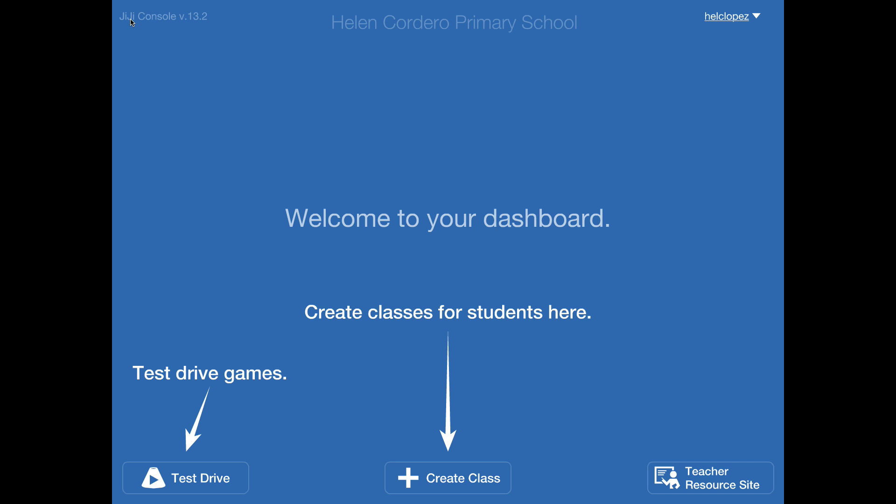
key("Escape")
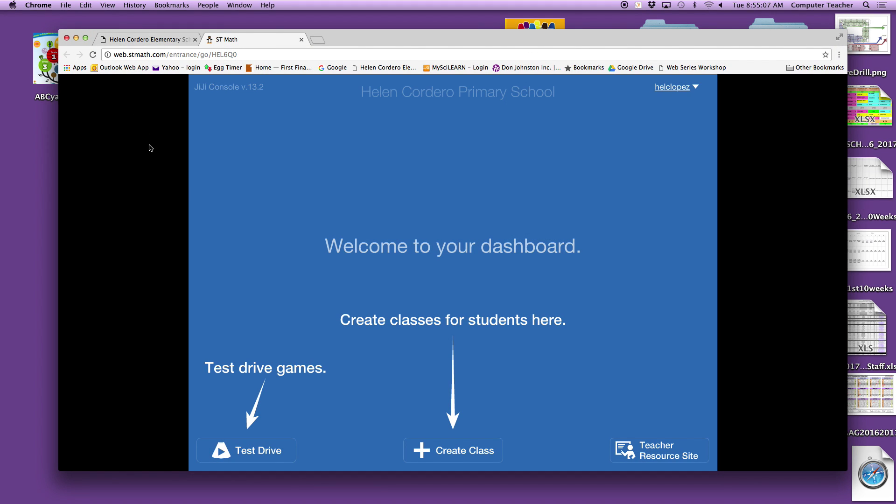
Reopen the ST MATH page and drag its site icon onto the desktop as the 'ST Math 1' shortcut
left_click(301, 39)
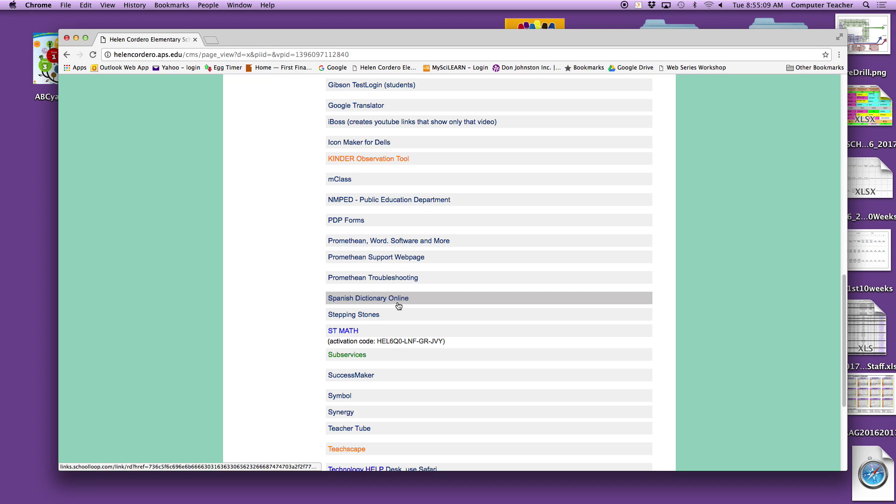
left_click(388, 333)
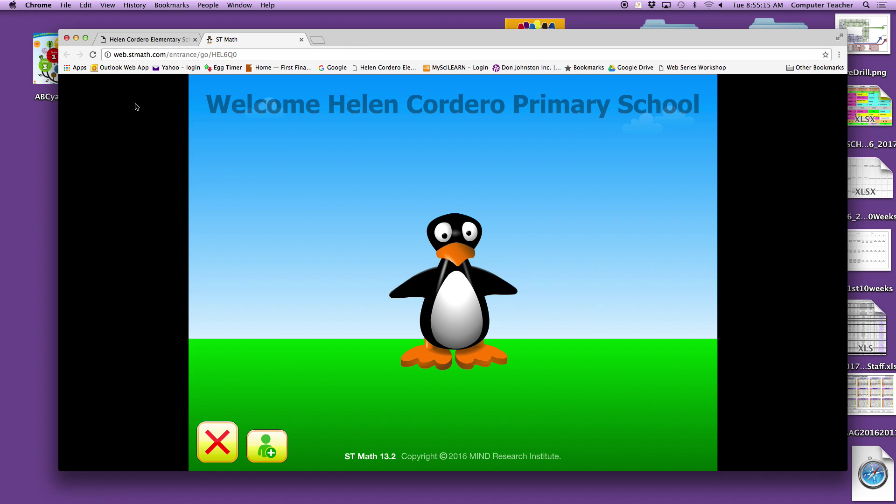
left_click_drag(107, 54, 18, 172)
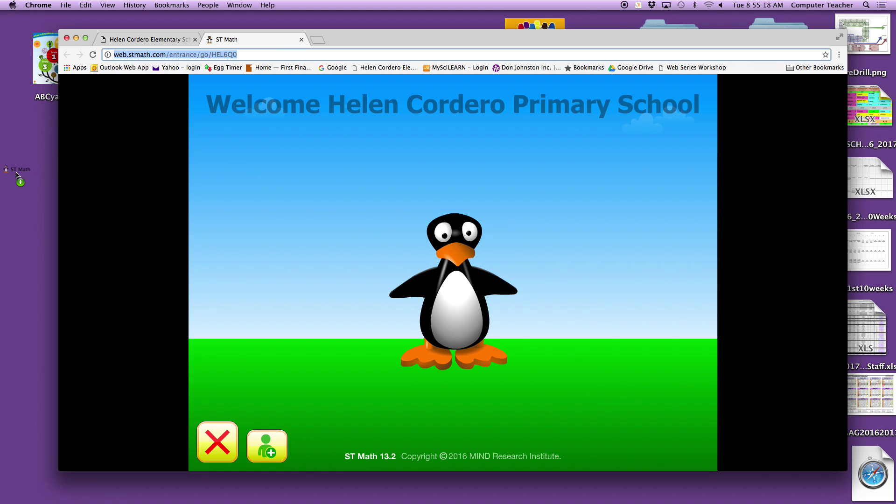
left_click(76, 39)
left_click_drag(5, 147, 222, 225)
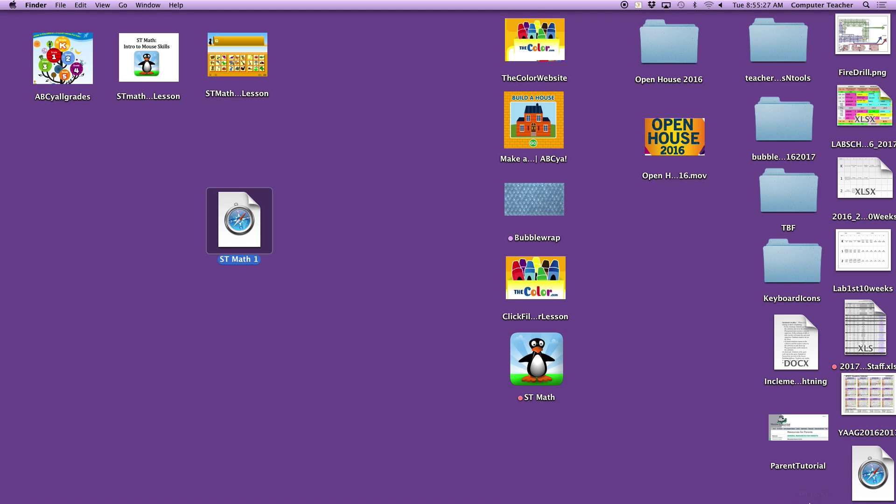
Capture the ST Math penguin with Cmd+Shift+4 to a desktop screenshot, then close Chrome
left_click(711, 483)
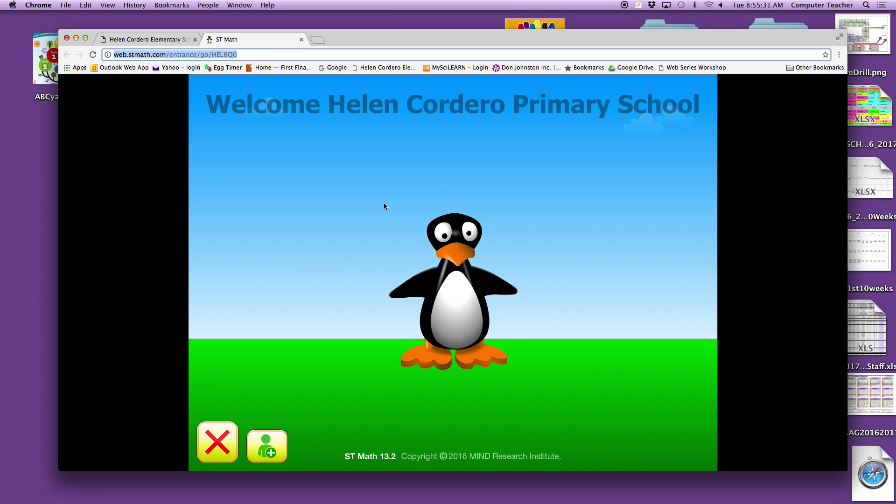
key("super+shift+4")
left_click_drag(376, 200, 543, 381)
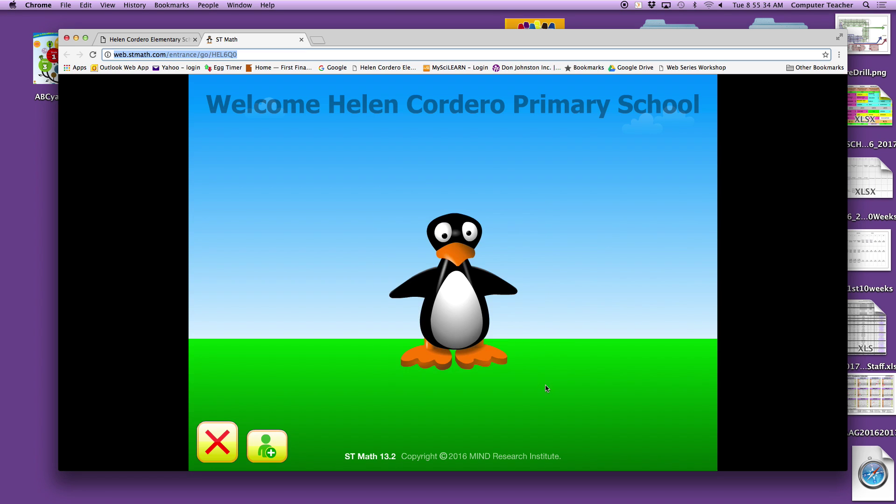
left_click(67, 38)
left_click(236, 220)
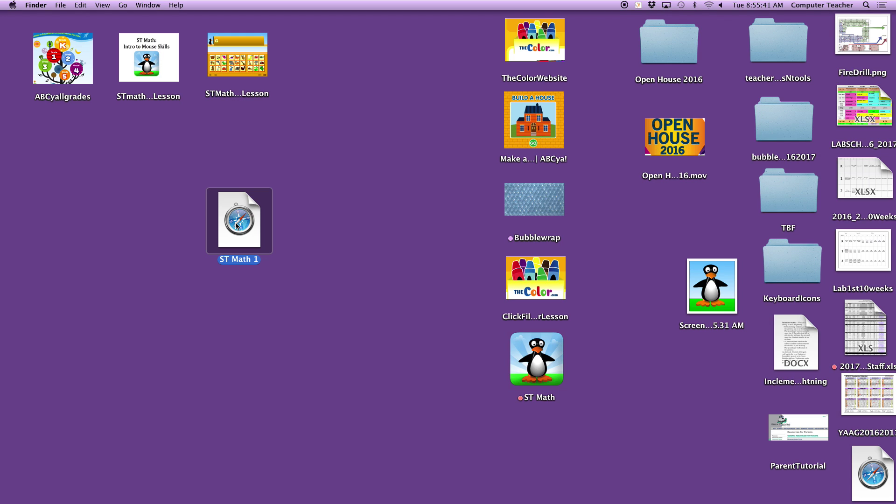
Show Get Info for ST Math 1 and open the penguin screenshot in Preview
key("super+i")
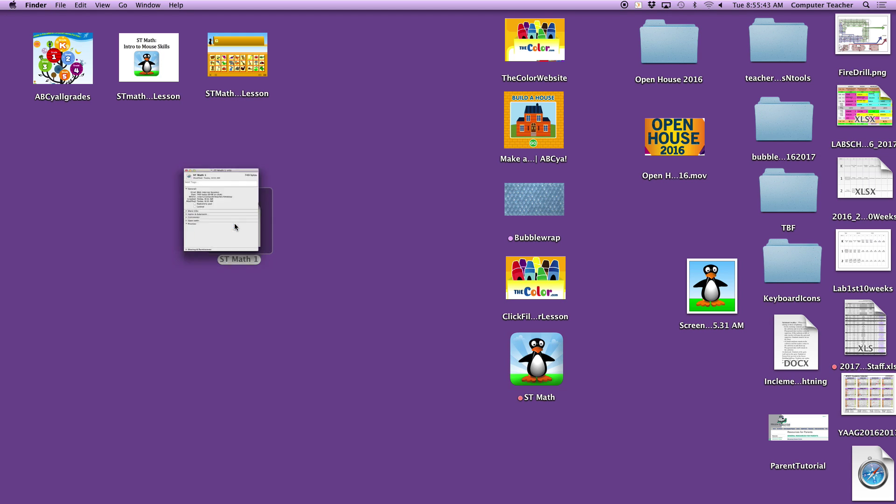
left_click(15, 39)
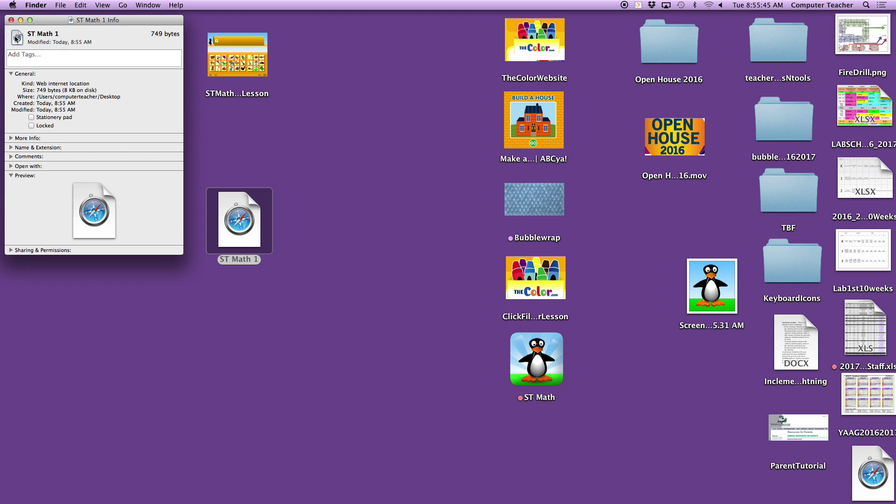
left_click(10, 38)
left_click(717, 297)
double_click(717, 296)
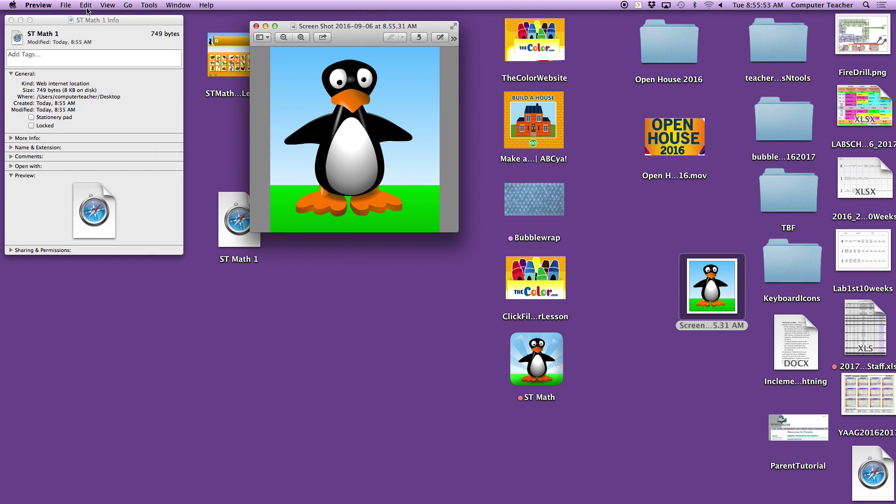
Copy the whole penguin image, paste it onto the ST Math 1 icon, and close both windows
left_click(86, 5)
left_click(104, 76)
left_click(85, 5)
left_click(96, 49)
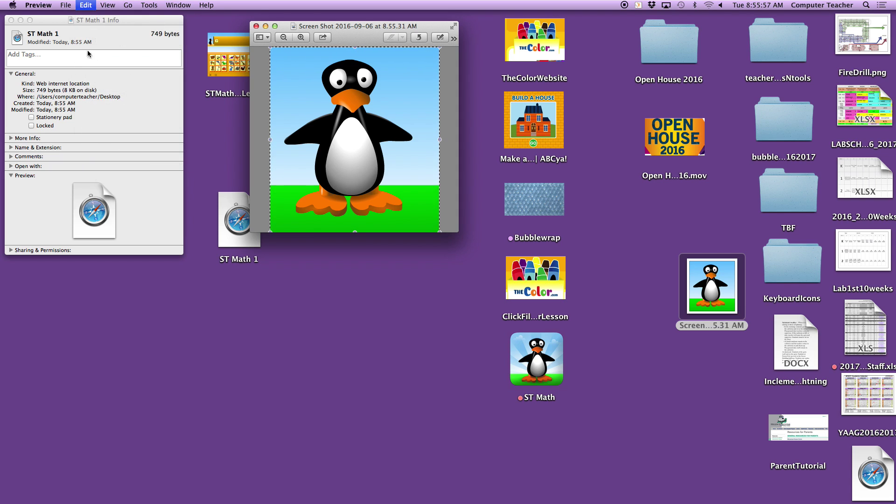
left_click(16, 42)
left_click(80, 6)
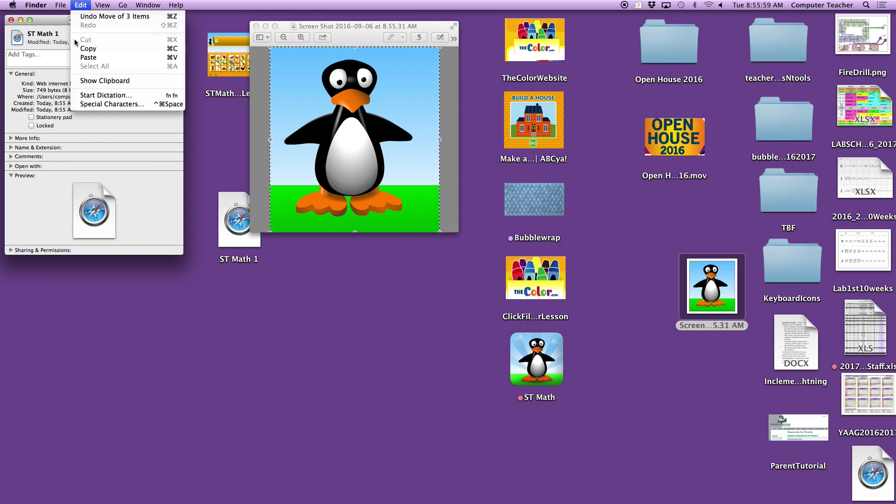
left_click(88, 57)
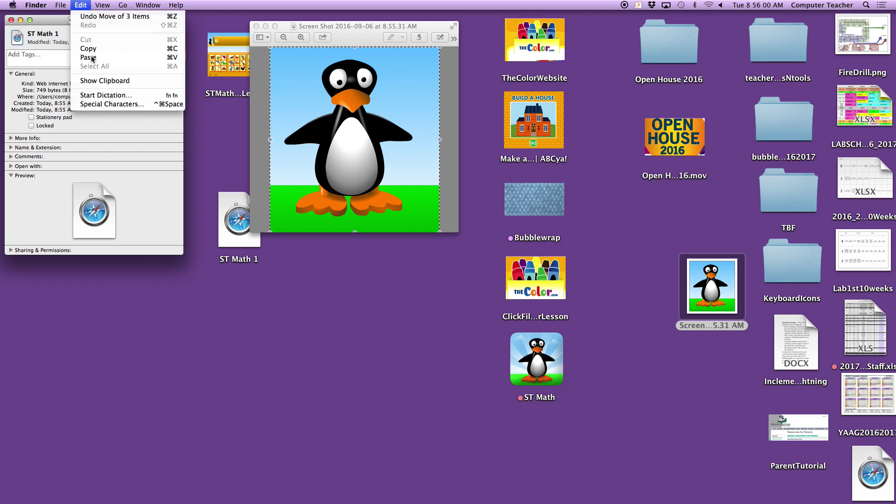
left_click(11, 20)
left_click(256, 26)
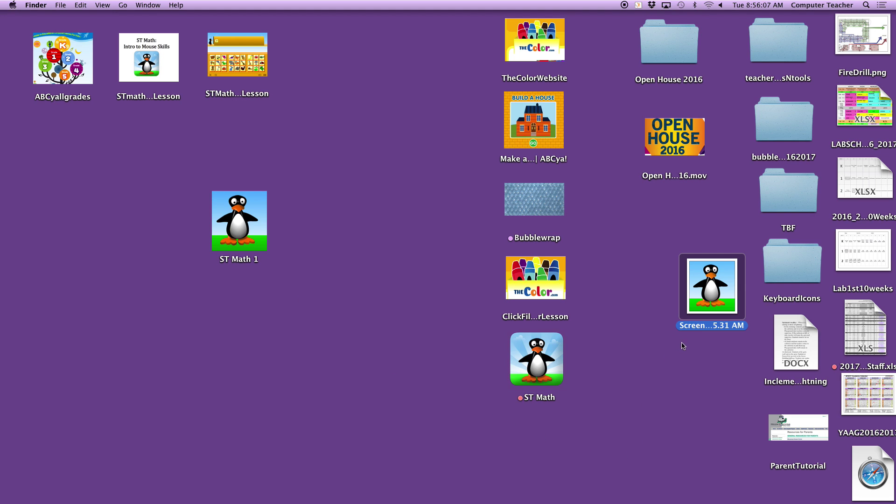
Tuck the stopwatch away again and launch ST Math 1, starting ST Math from its welcome screen
mouse_move(773, 502)
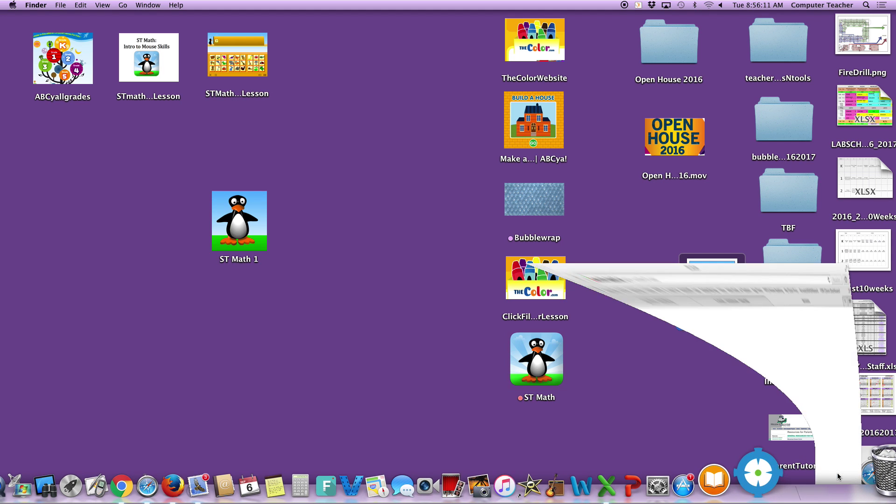
left_click(837, 477)
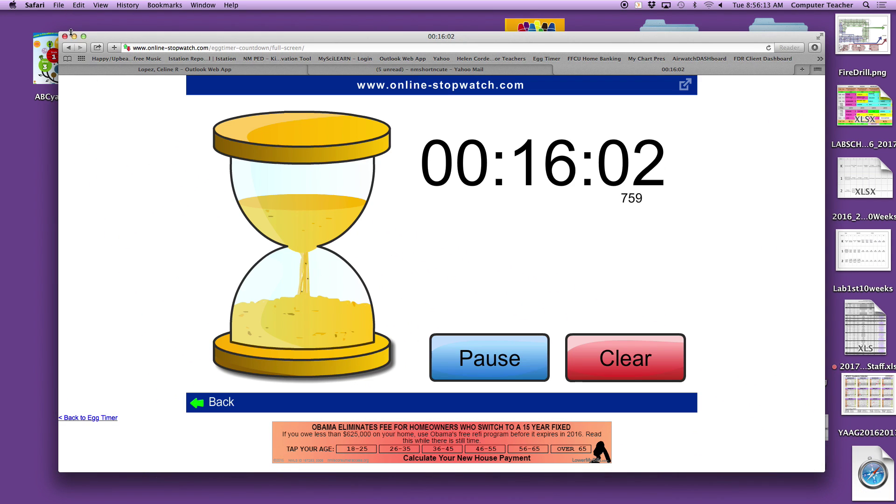
key("super+m")
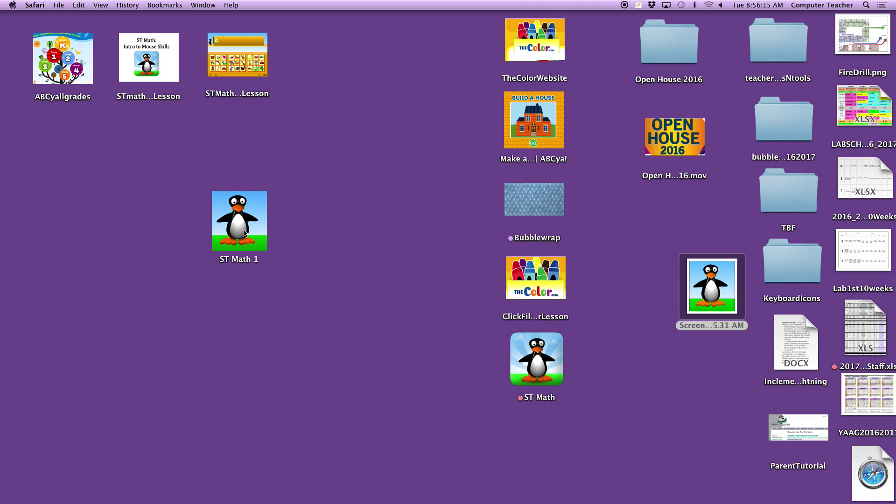
left_click(245, 233)
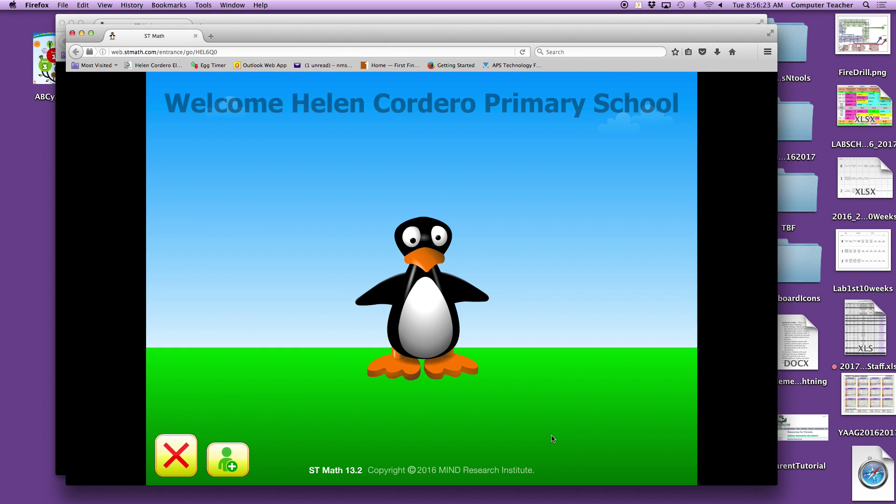
left_click(429, 345)
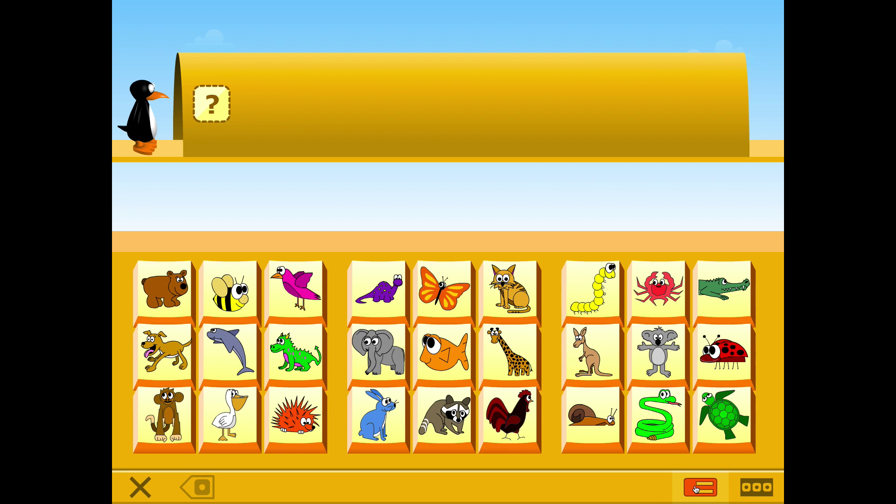
left_click(695, 489)
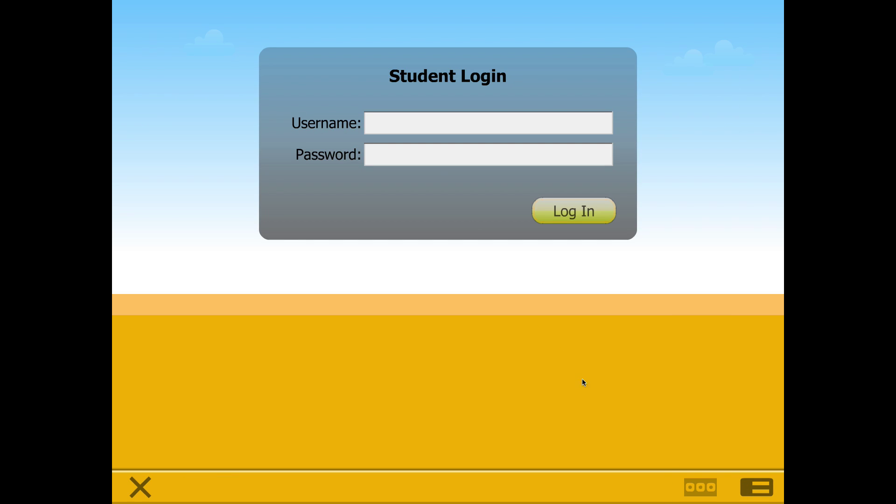
left_click(384, 127)
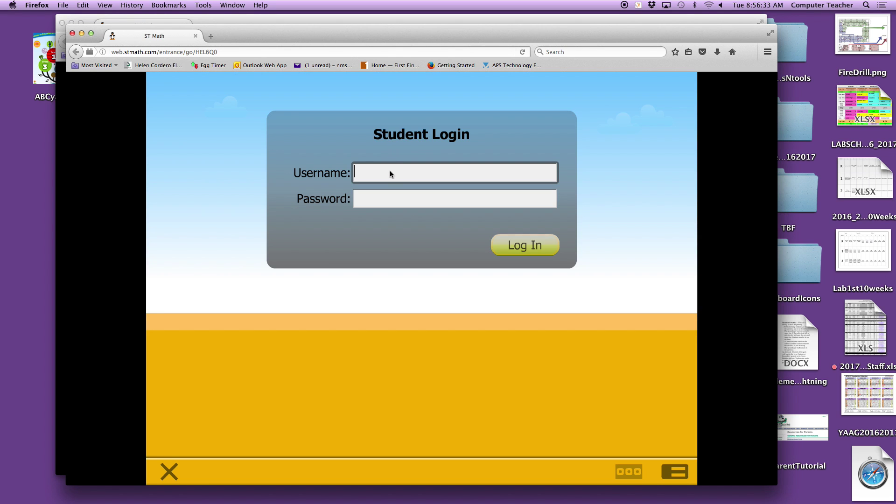
left_click(375, 201)
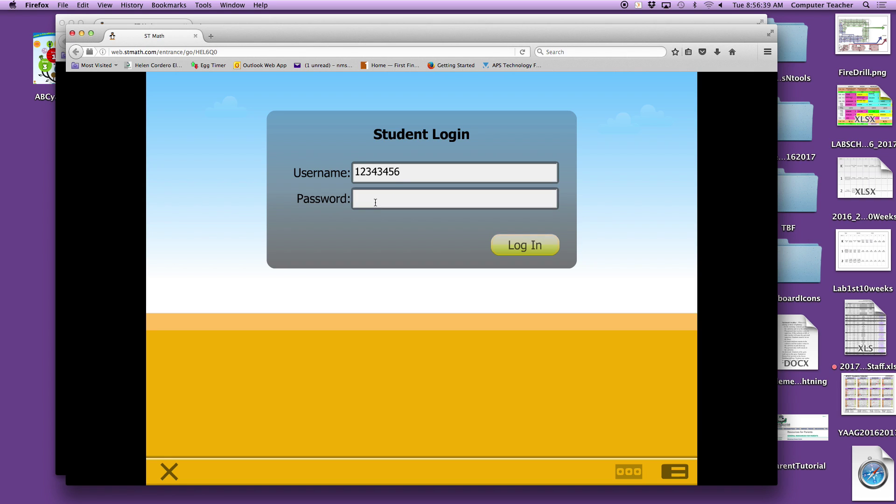
type("*")
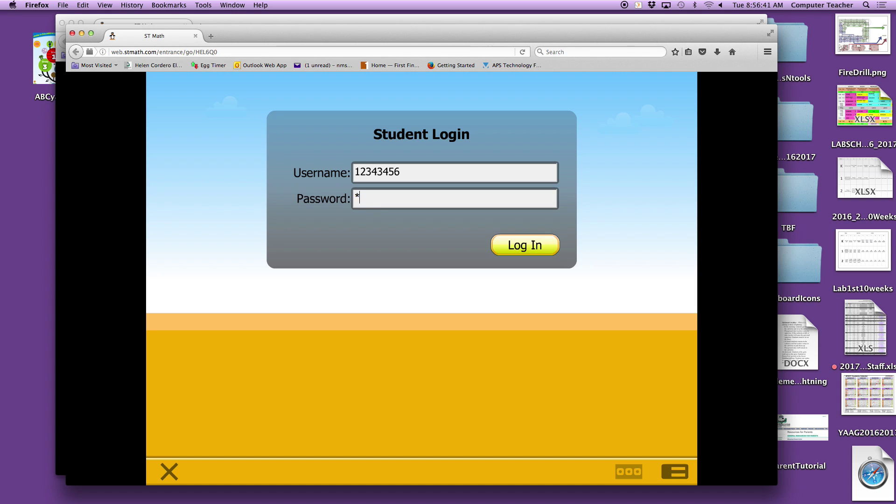
type("***********")
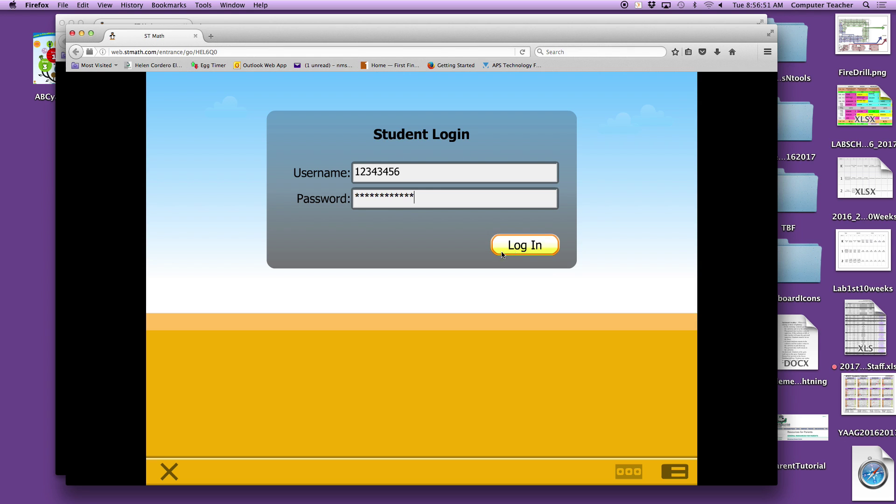
key("Return")
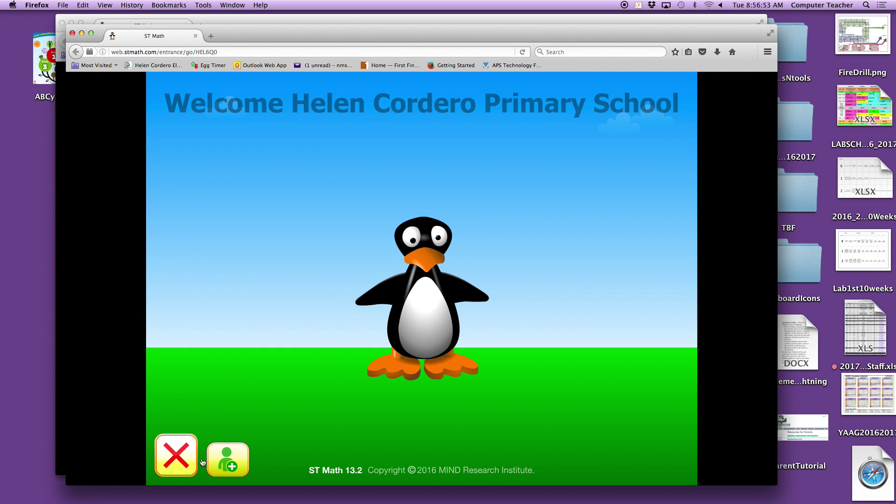
left_click(434, 302)
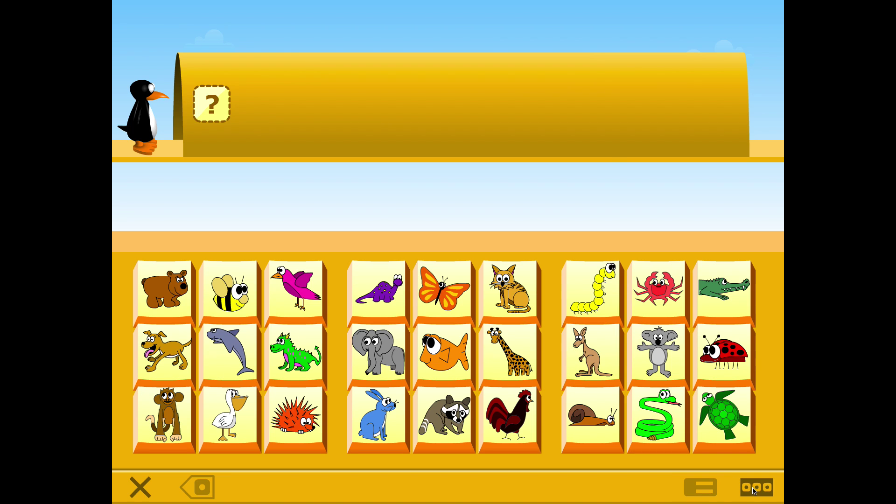
Log in through the teacher button with the teacher username and password
left_click(752, 490)
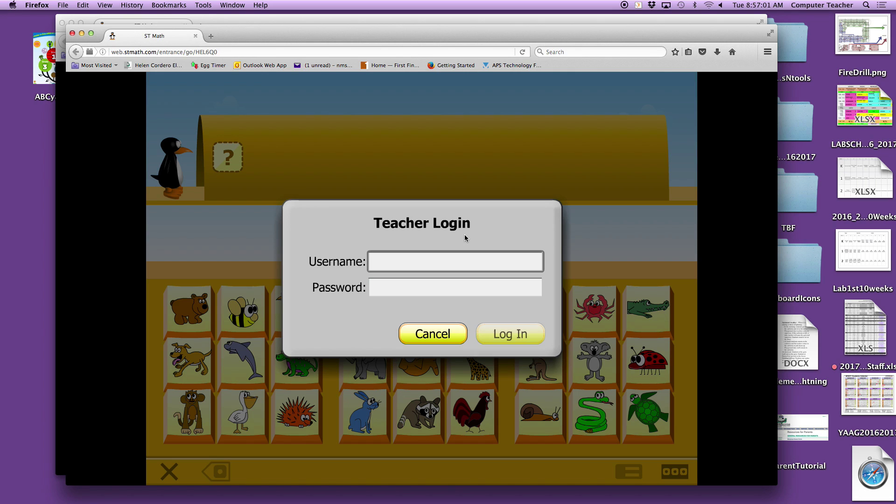
key("Tab")
type("*****")
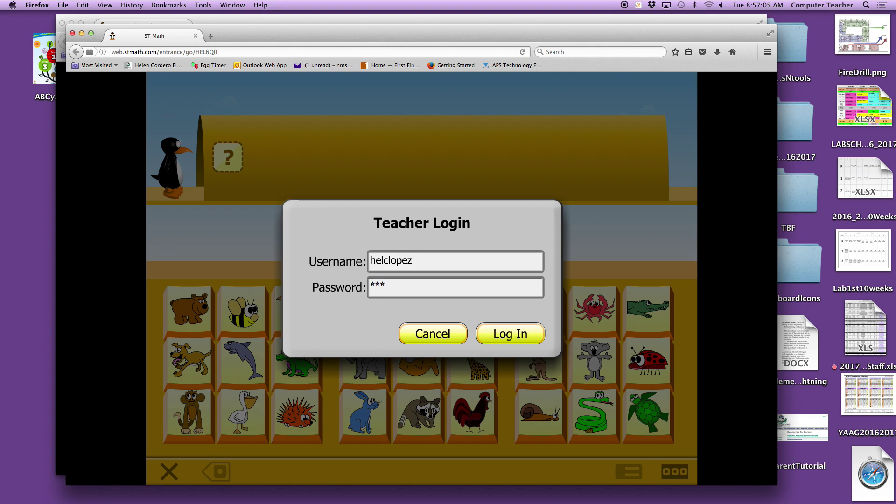
key("Return")
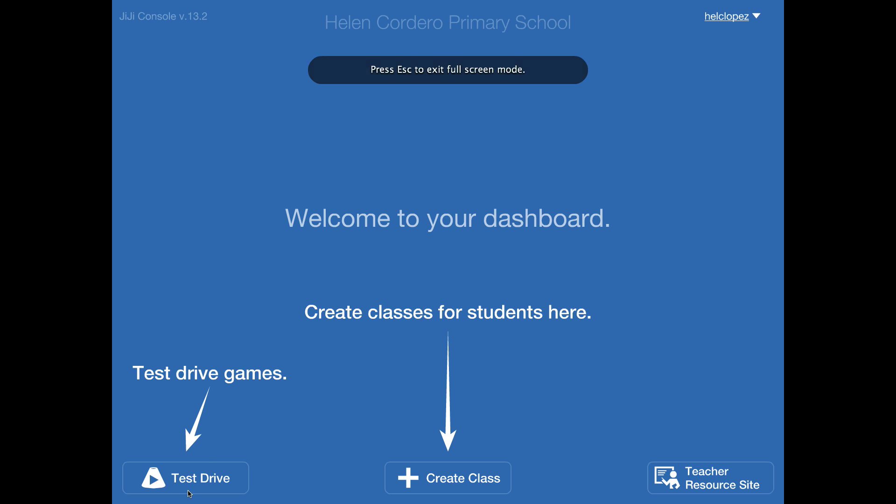
Exit full screen and close the Firefox windows, leaving the desktop with ST Math 1
key("Escape")
left_click(208, 468)
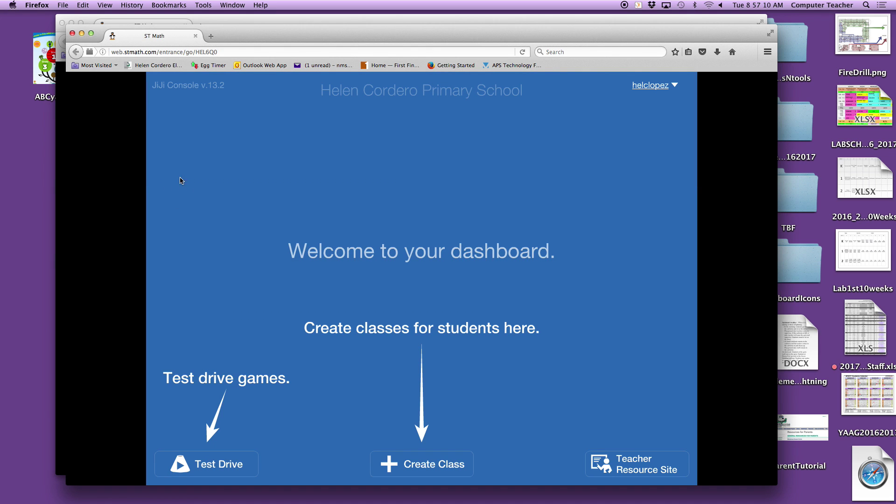
left_click(72, 33)
left_click(62, 23)
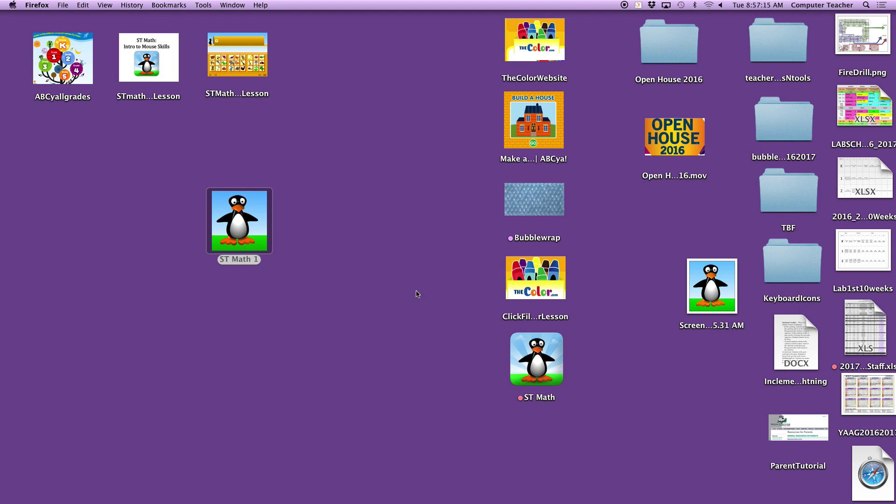
mouse_move(804, 501)
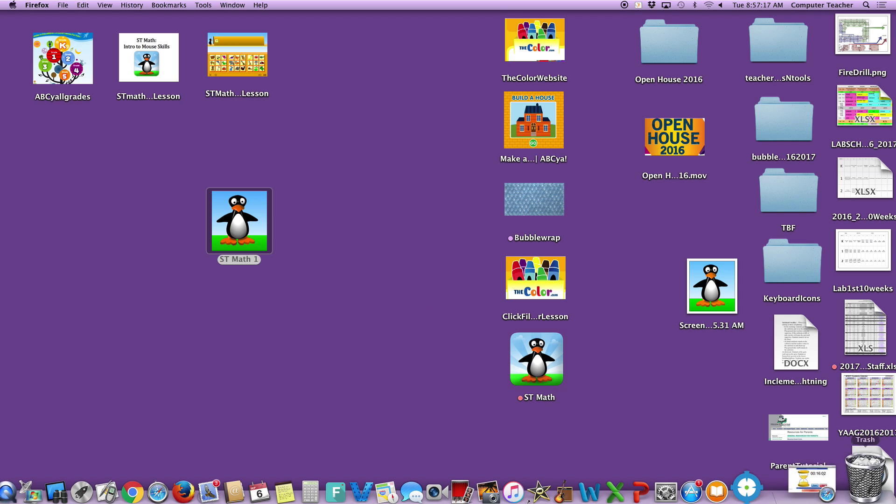